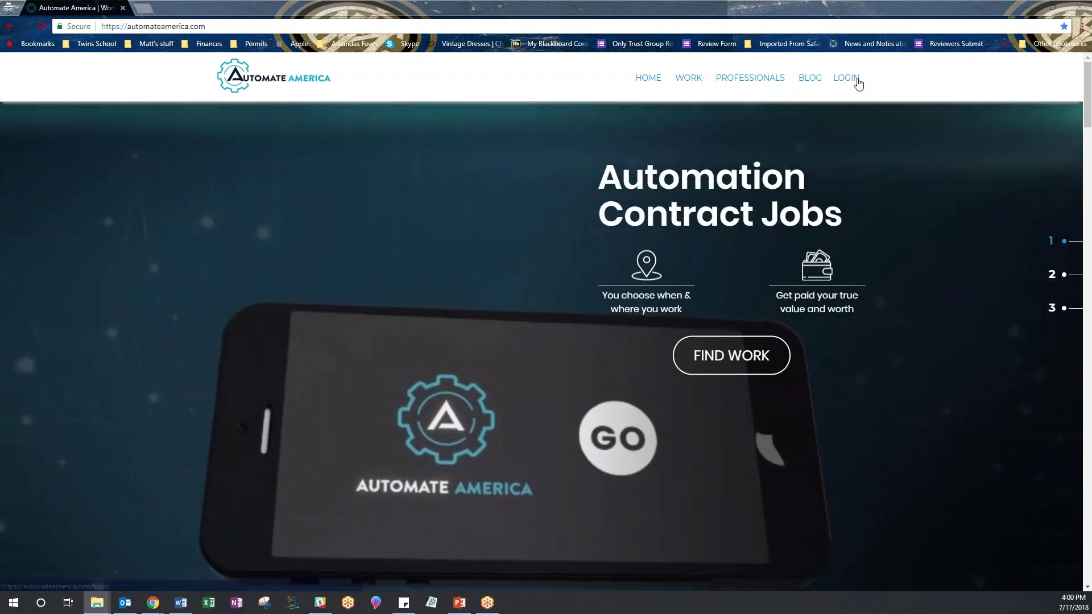
Open the LOGIN page from the Automate America home page's top navigation.
left_click(851, 81)
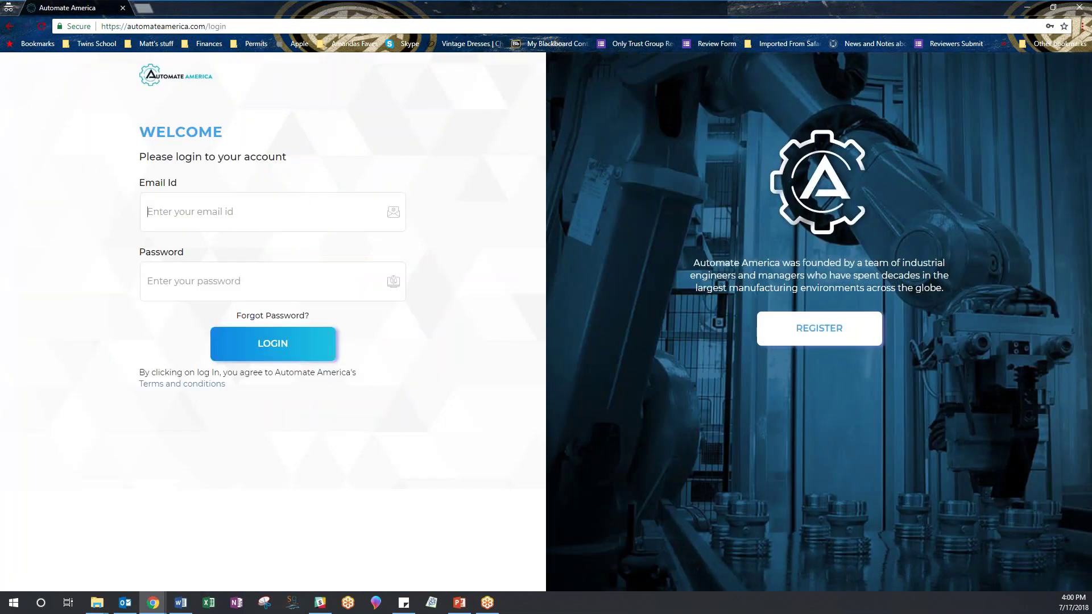
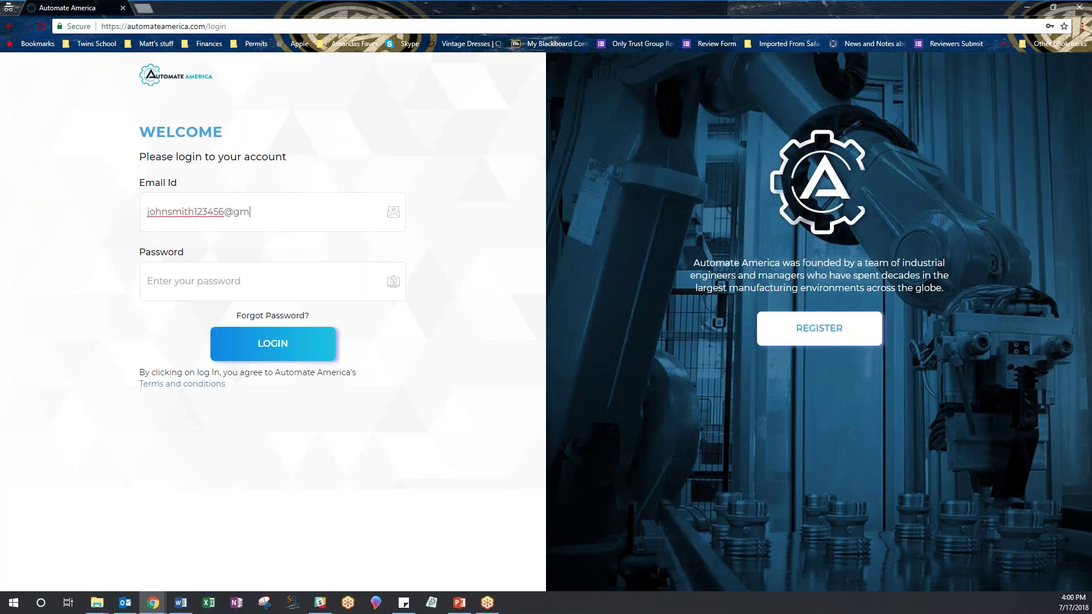
Log in with the contractor's e-mail address and account password.
key("Tab")
type("••••••••")
key("Return")
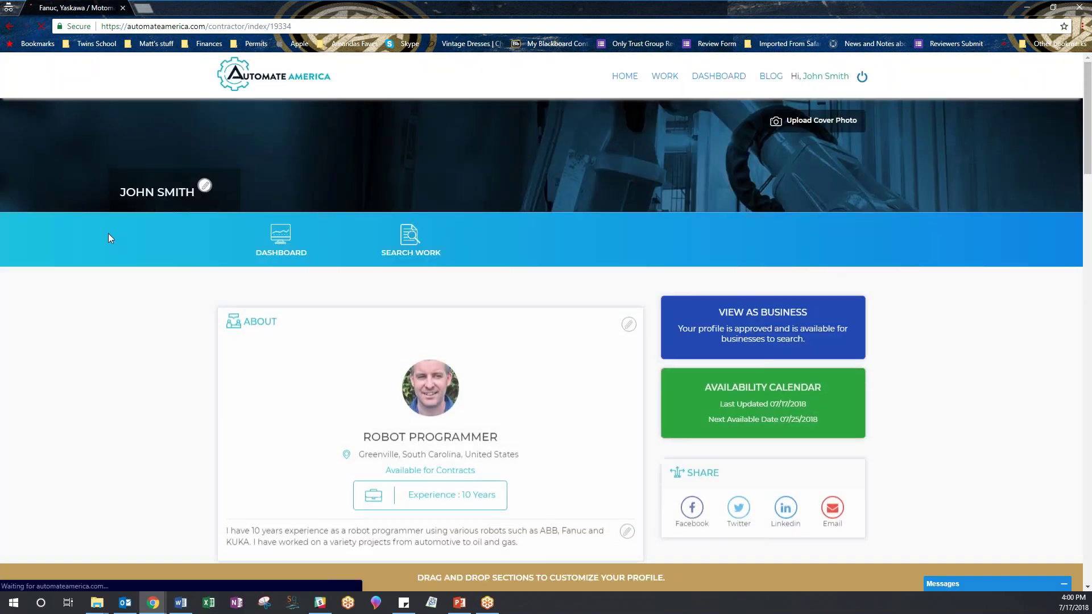
scroll(121, 239, "down", 4)
scroll(121, 241, "up", 4)
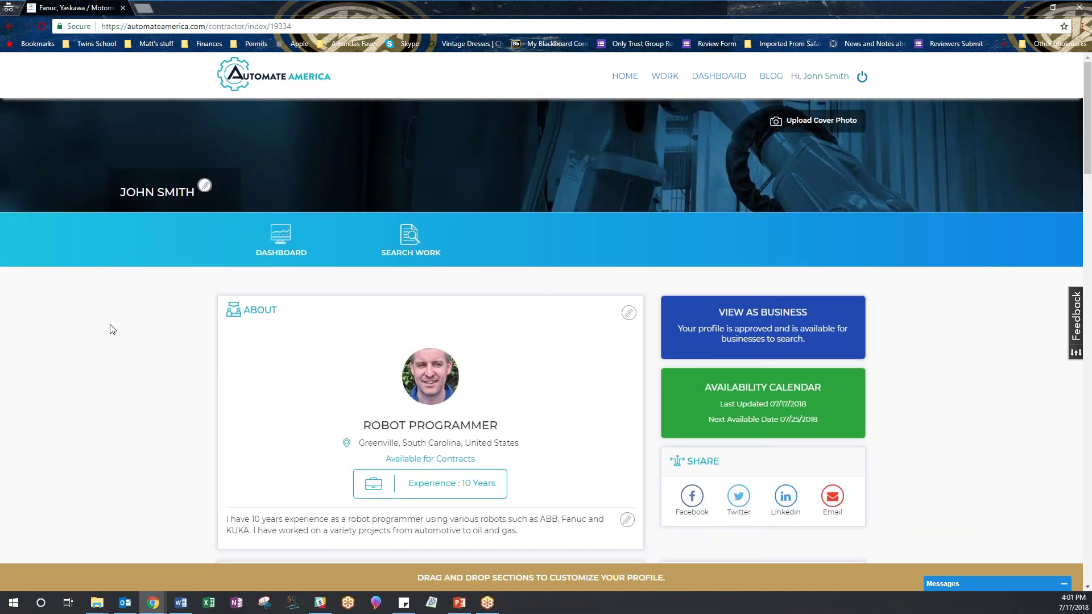
Open the dashboard and expand the Robot Programmer Spot Welding offer in Offers From Businesses (1).
left_click(280, 236)
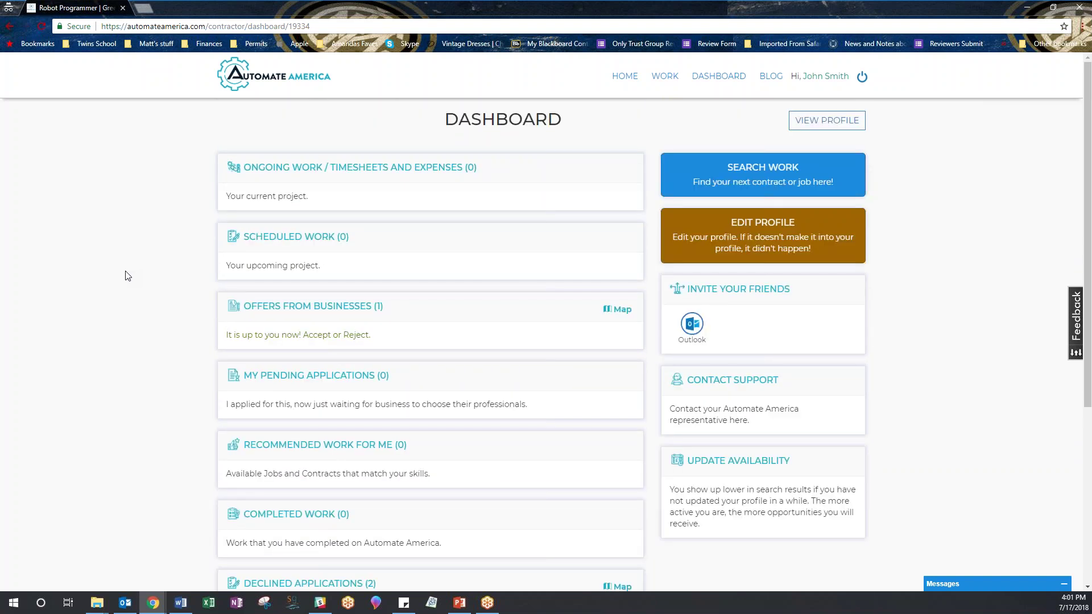
scroll(129, 275, "down", 2)
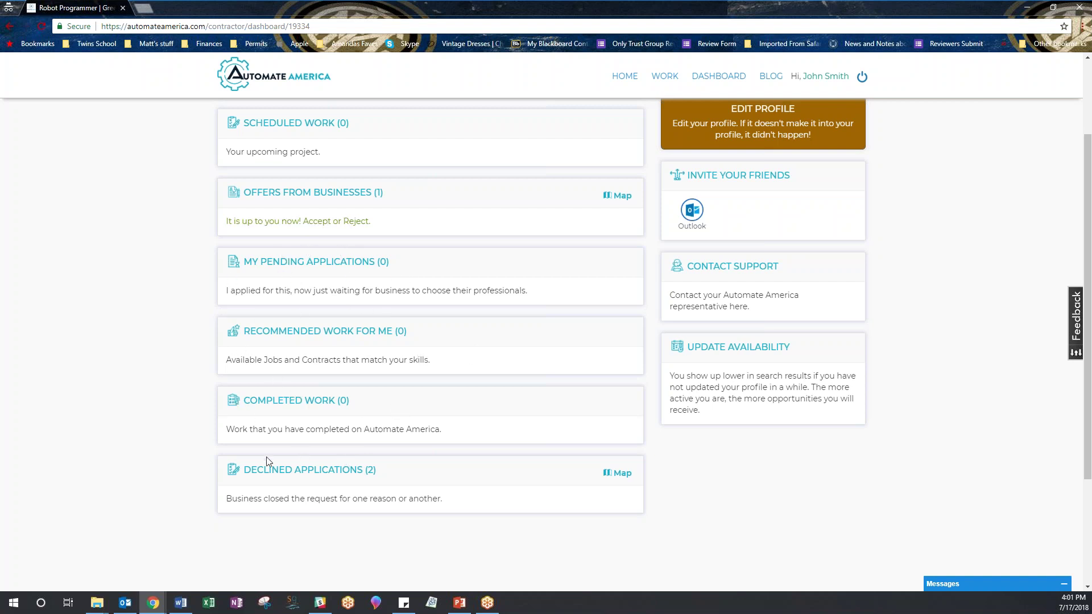
scroll(266, 377, "up", 2)
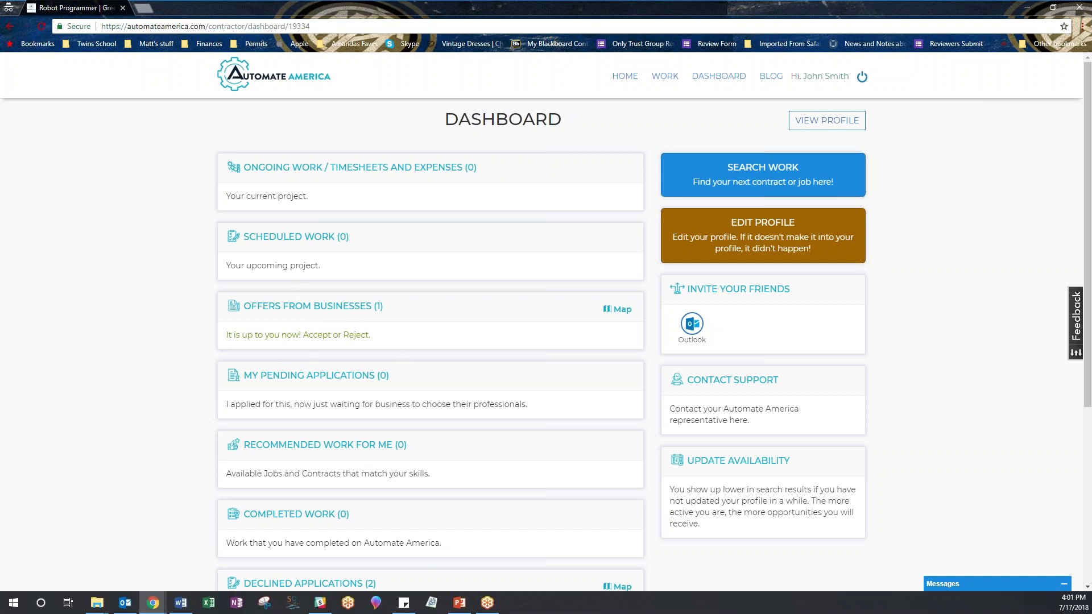
left_click(290, 309)
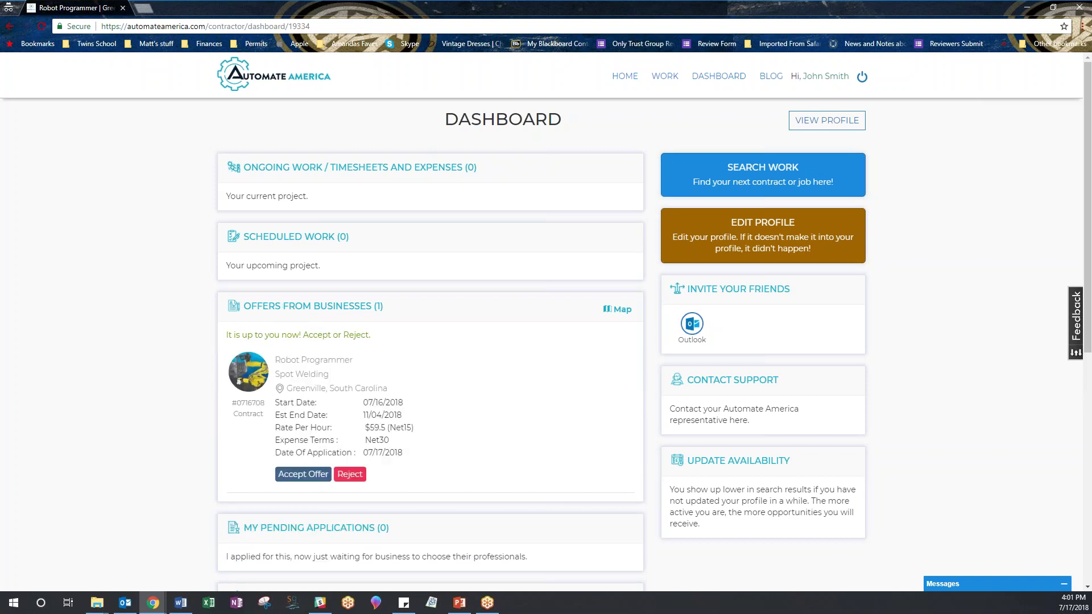
Accept the Robot Programmer offer to bring up its payment terms selection.
scroll(180, 344, "down", 2)
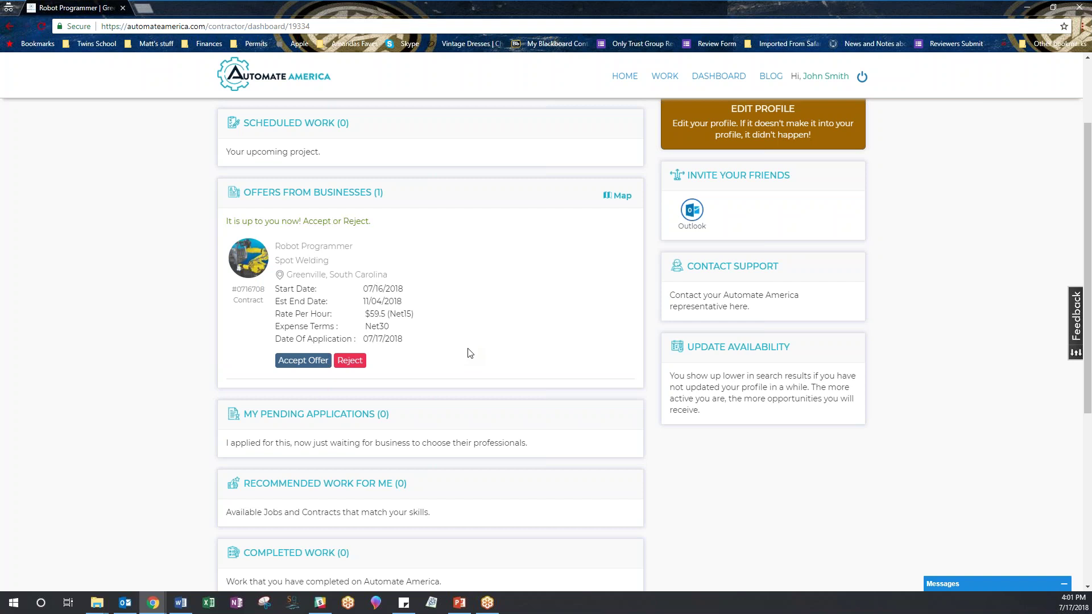
left_click(303, 361)
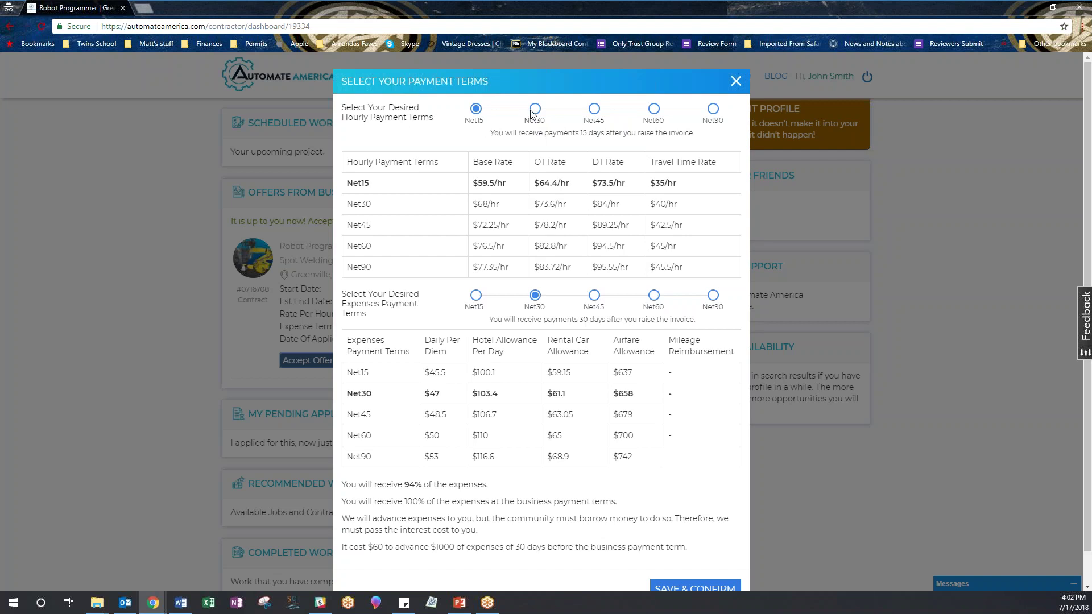
Keep Net15 hourly terms ($59.5/hr) with Net30 expenses, then save and confirm.
left_click(535, 110)
left_click(476, 109)
scroll(465, 487, "down", 2)
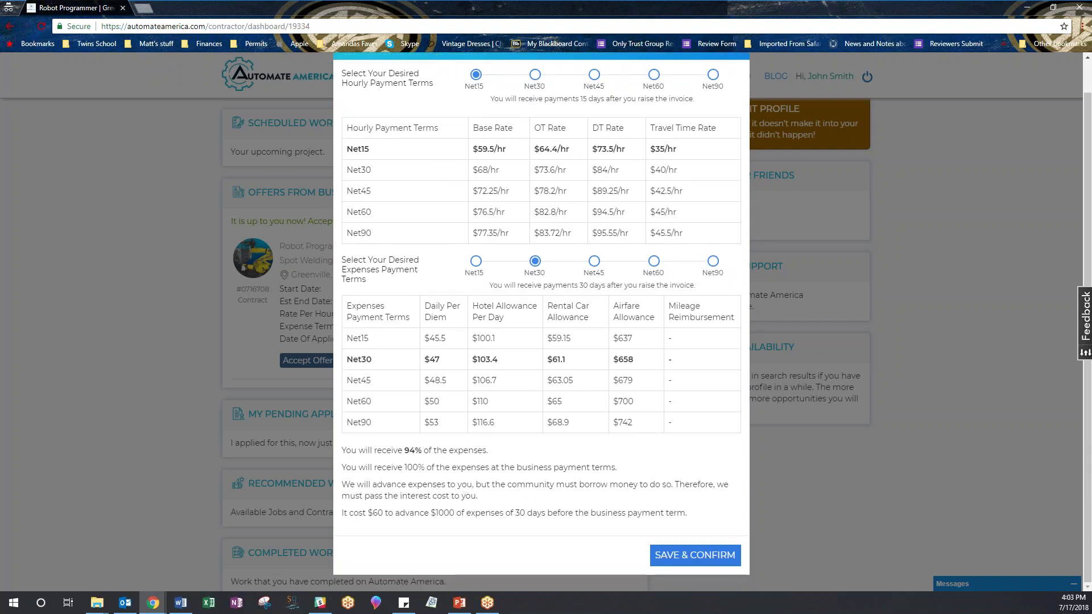
left_click(685, 560)
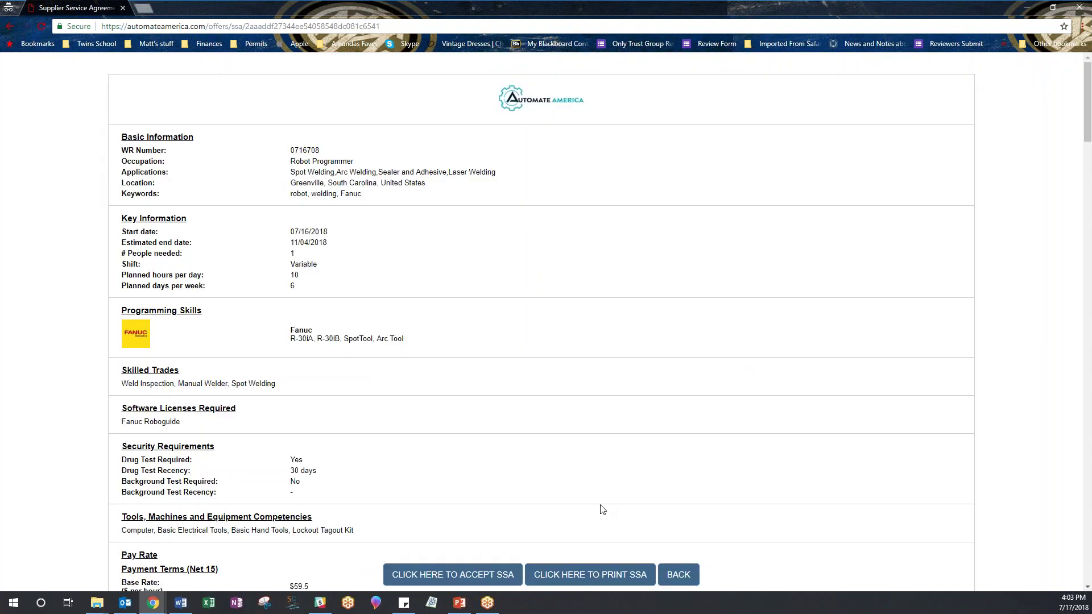
Scroll through the agreement's Net 15 pay rates ($59.5, $64.4, $73.5) and Net30 expenses at 94%.
scroll(407, 466, "down", 7)
scroll(407, 466, "down", 1)
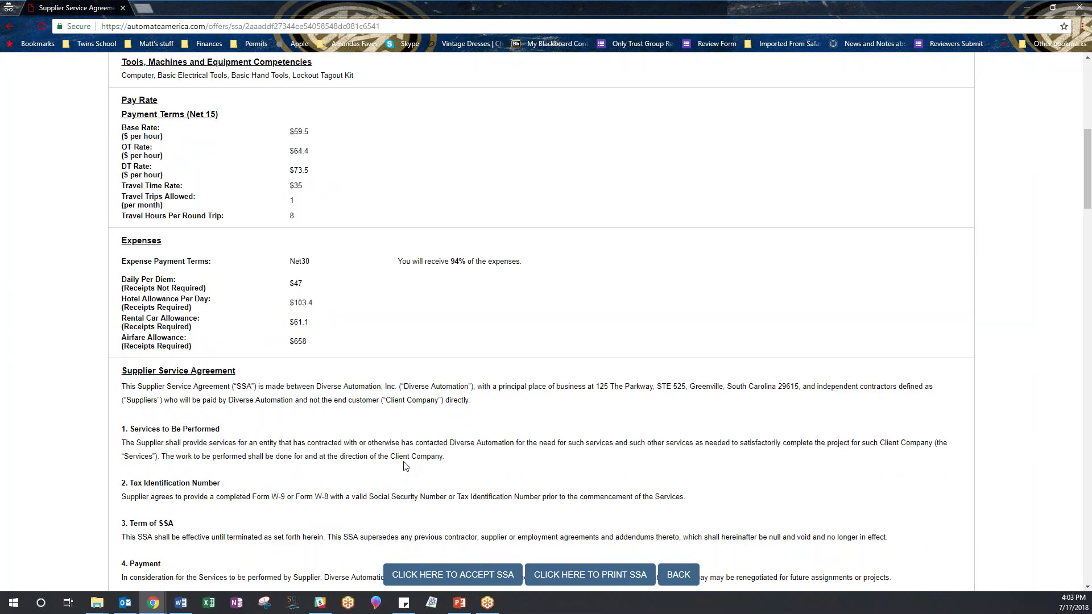
scroll(406, 466, "up", 8)
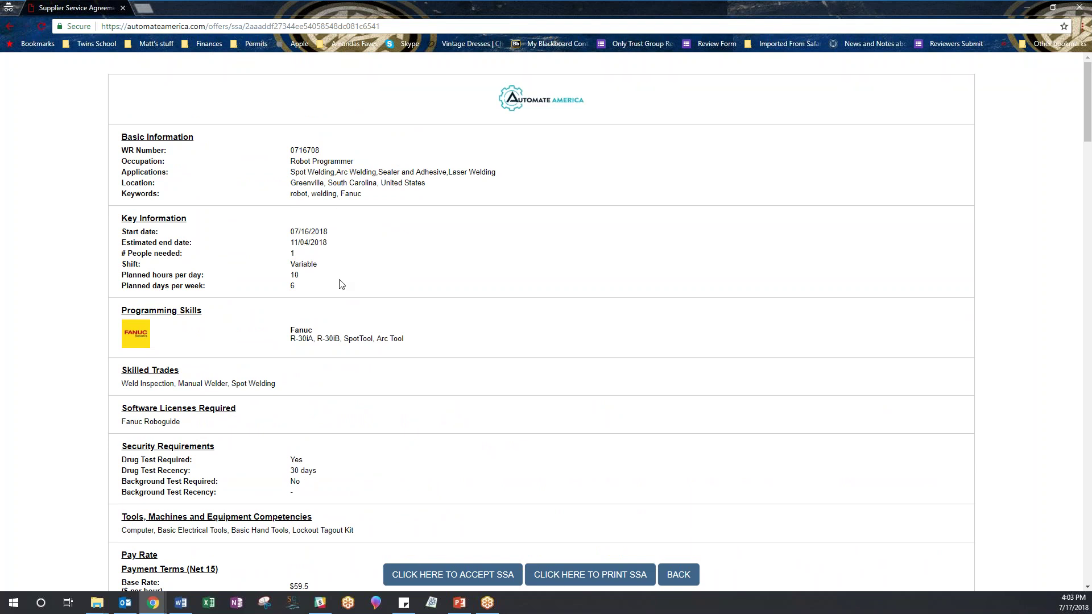
scroll(373, 276, "down", 2)
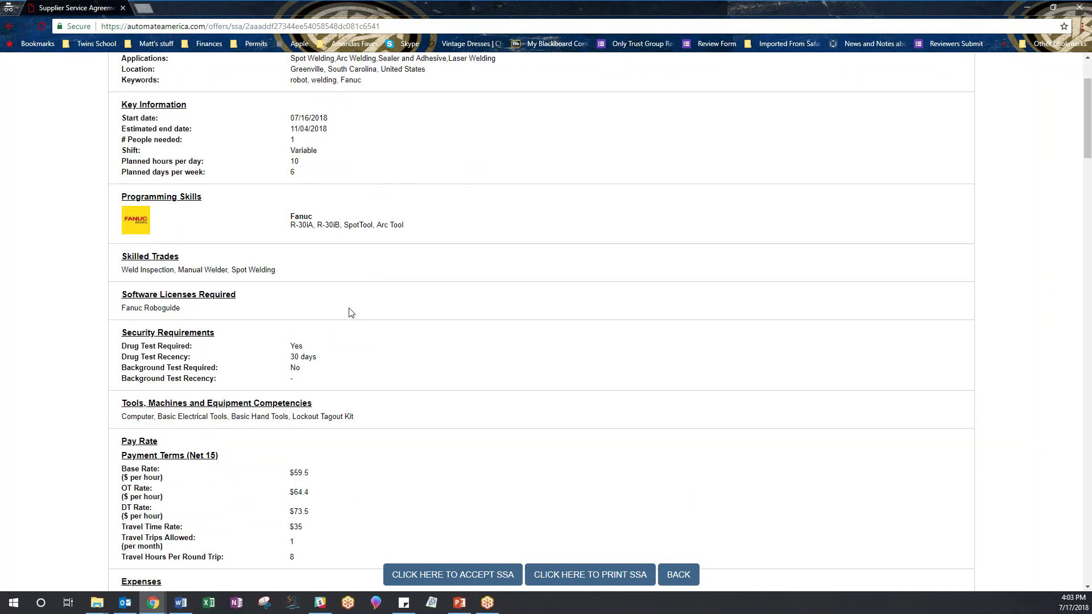
scroll(351, 312, "down", 2)
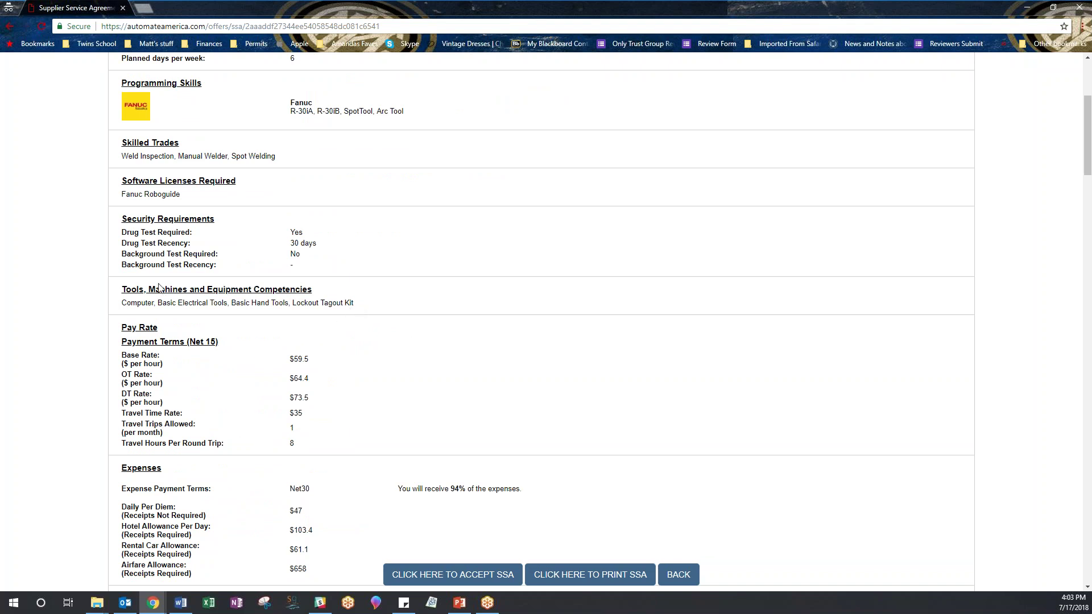
scroll(90, 287, "down", 2)
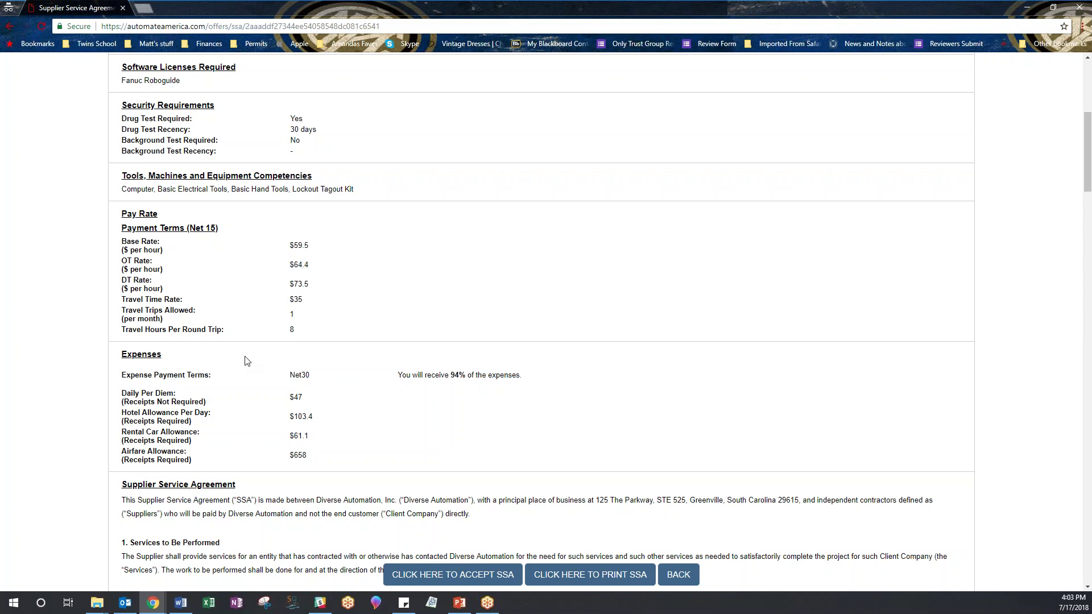
scroll(250, 359, "down", 2)
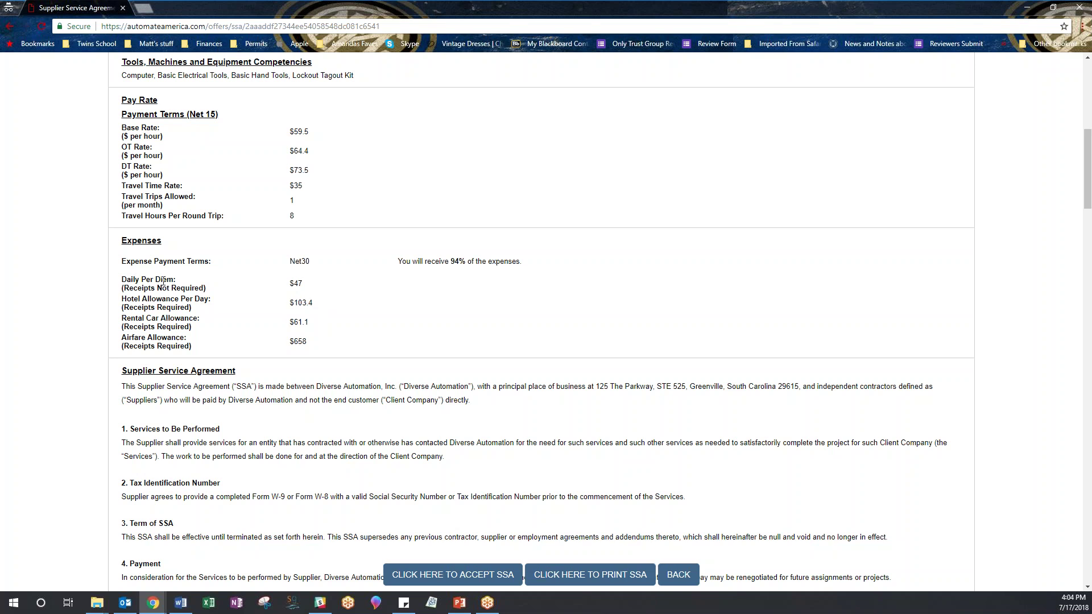
scroll(163, 280, "down", 2)
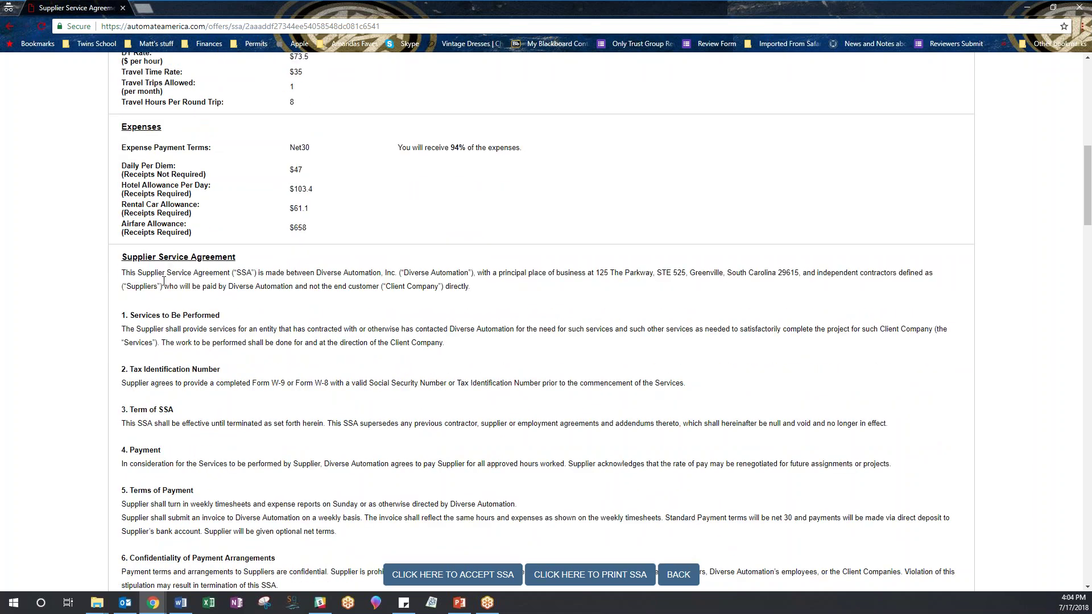
scroll(164, 281, "down", 2)
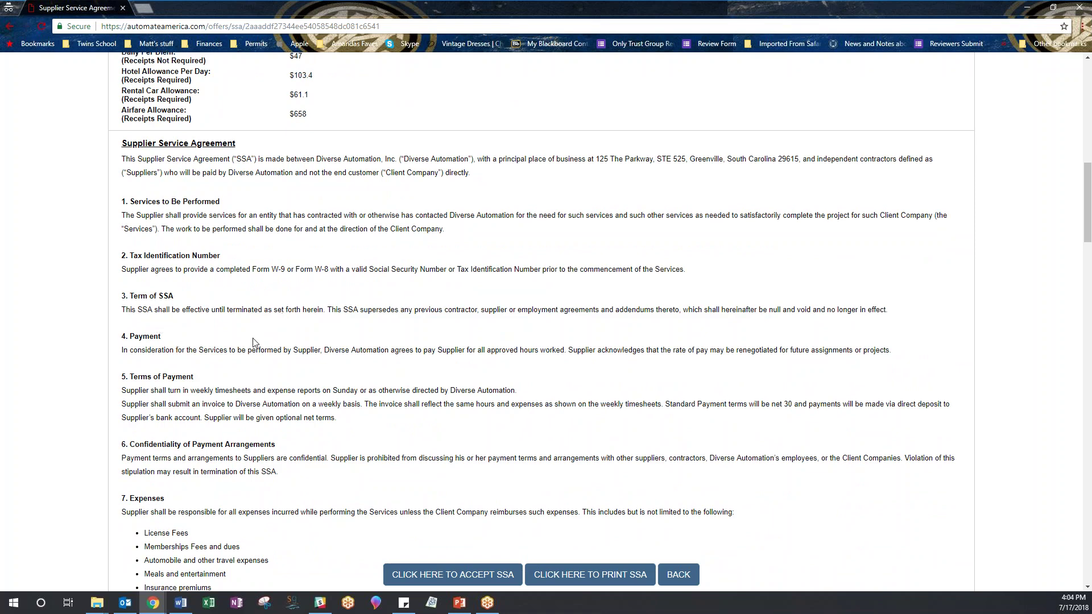
scroll(253, 343, "down", 3)
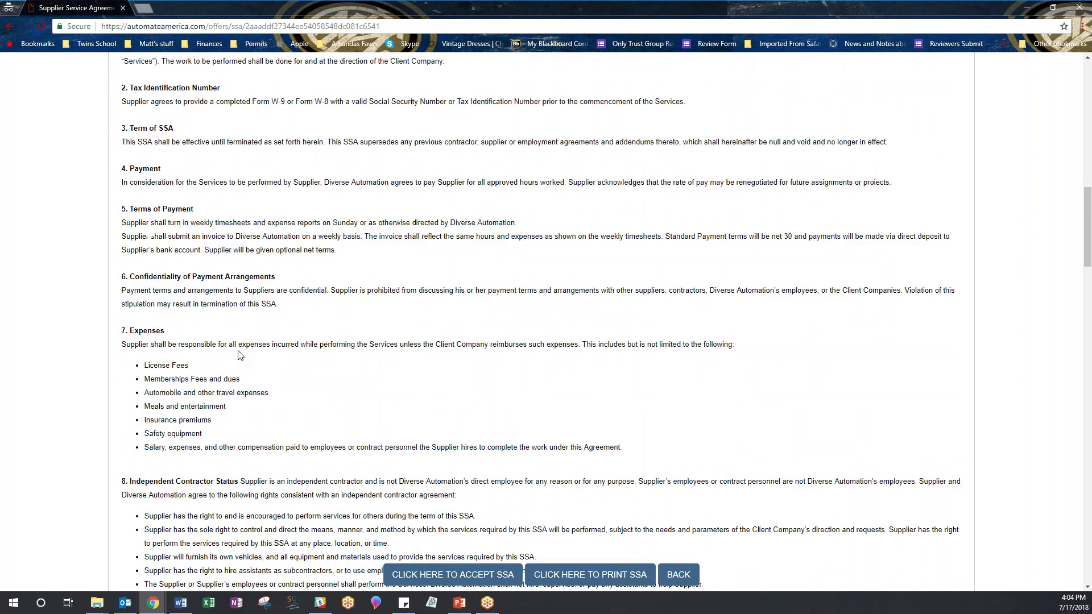
scroll(240, 355, "down", 1)
scroll(238, 341, "down", 2)
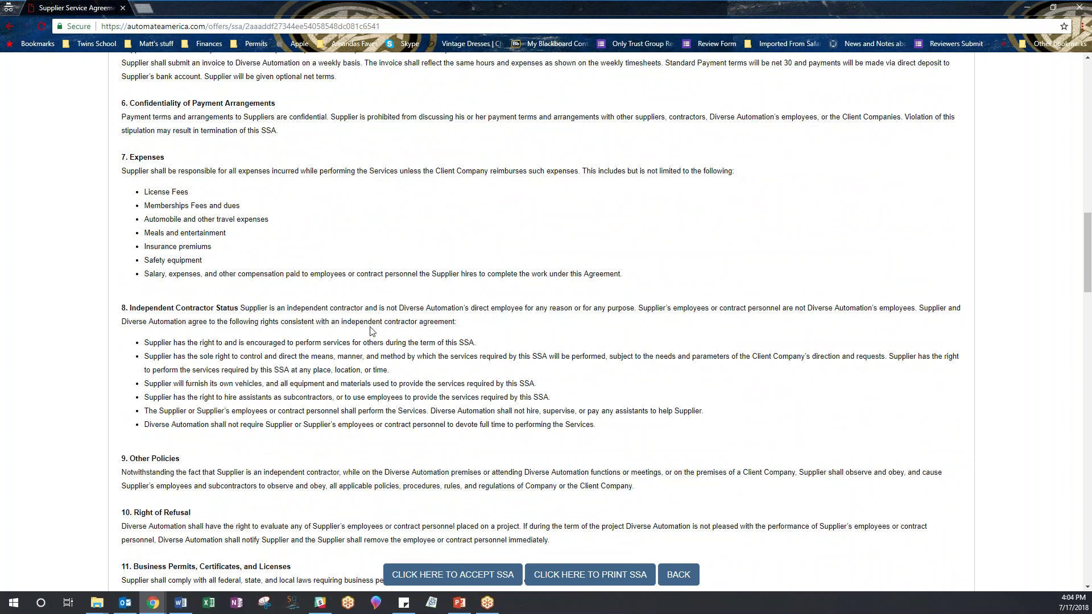
scroll(372, 333, "down", 5)
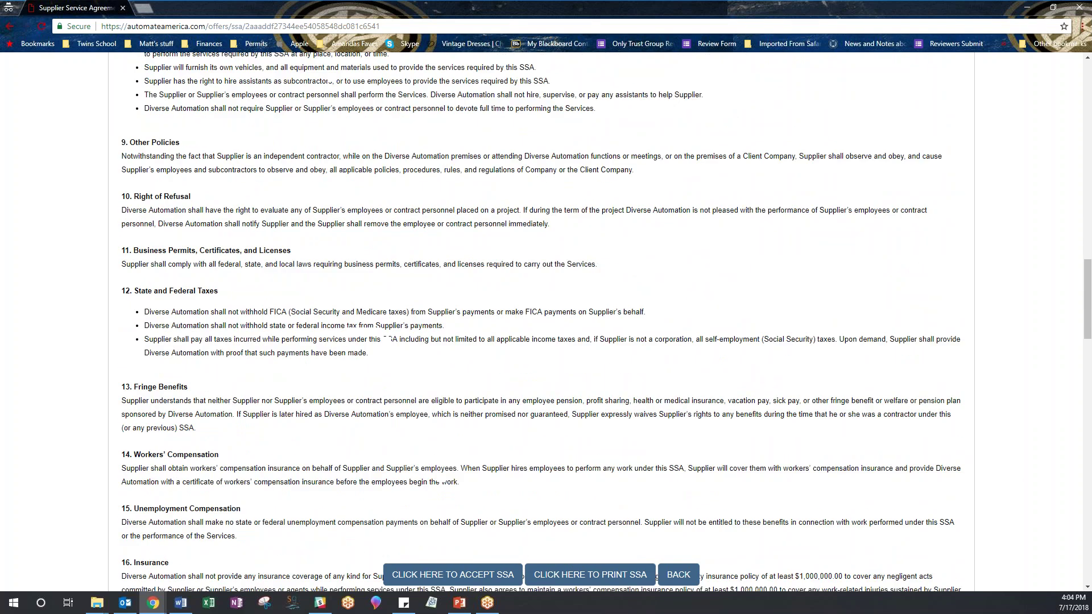
scroll(542, 319, "down", 2)
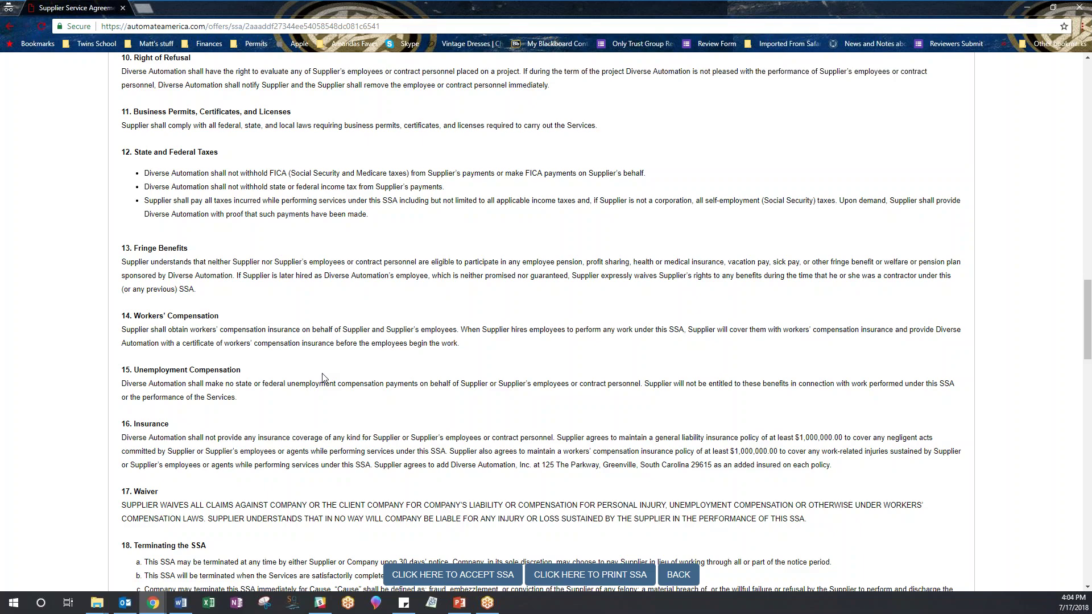
scroll(323, 377, "down", 5)
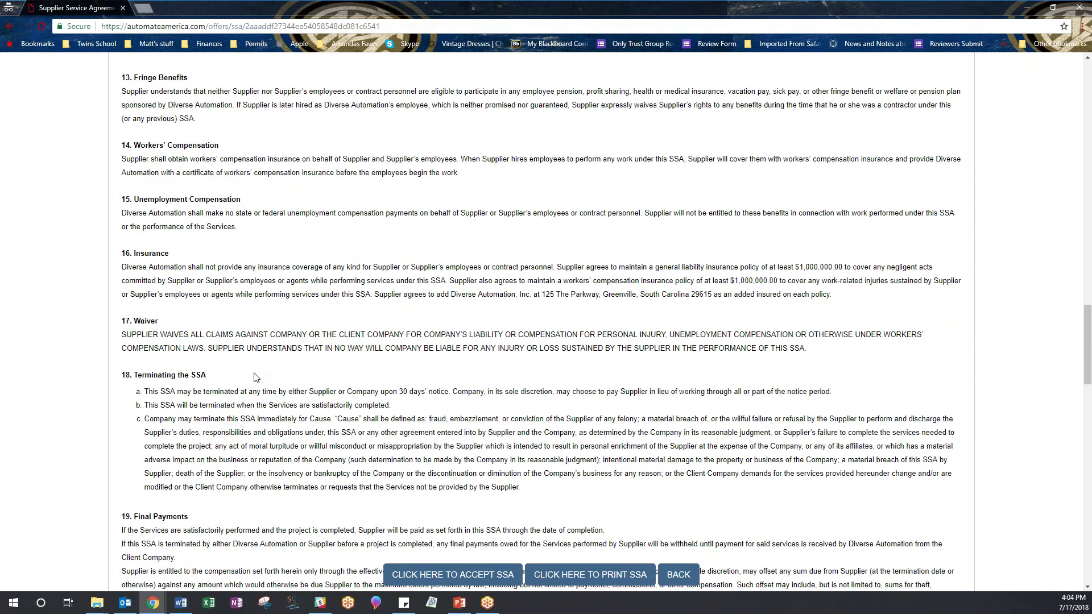
scroll(541, 322, "down", 9)
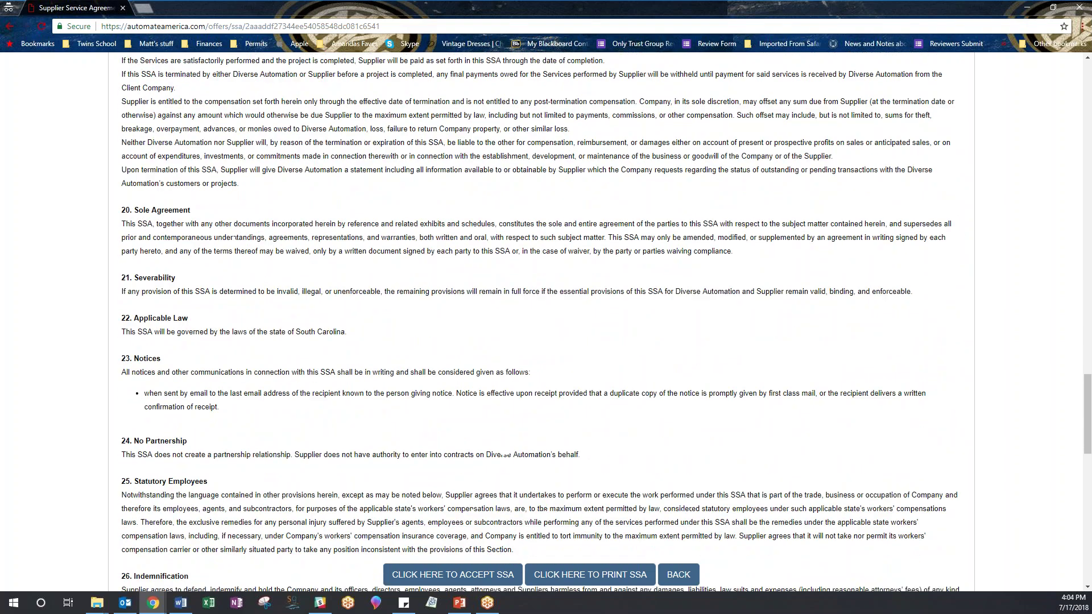
scroll(547, 322, "down", 14)
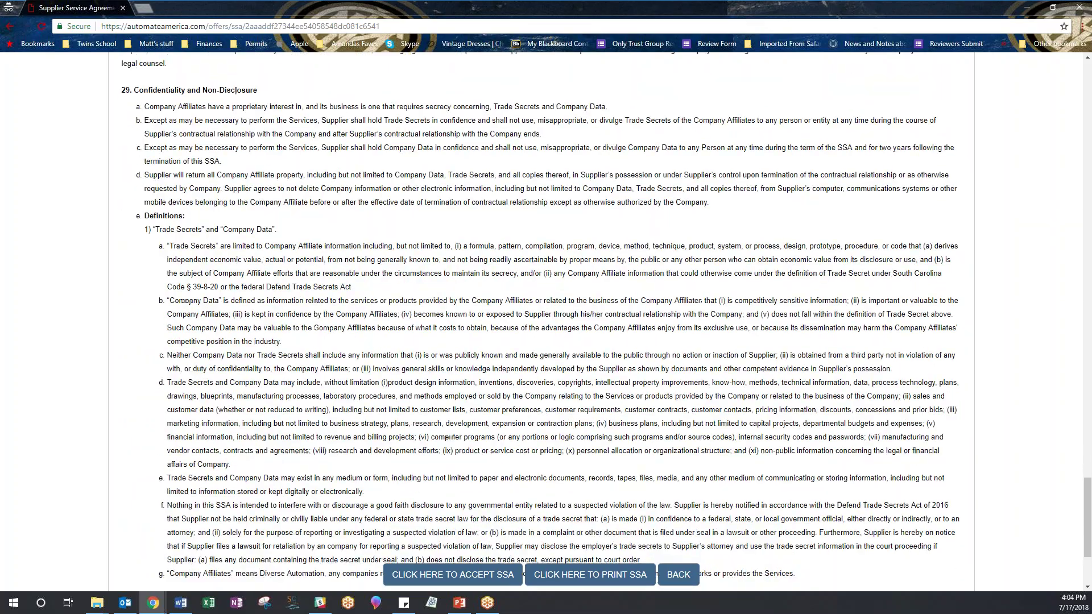
scroll(546, 323, "up", 20)
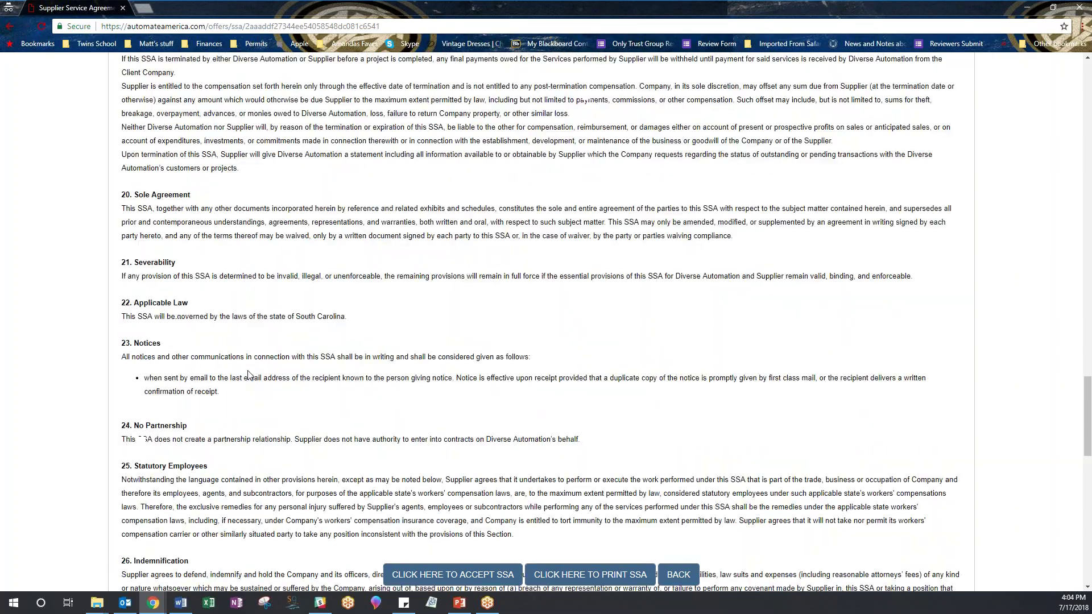
scroll(541, 323, "up", 20)
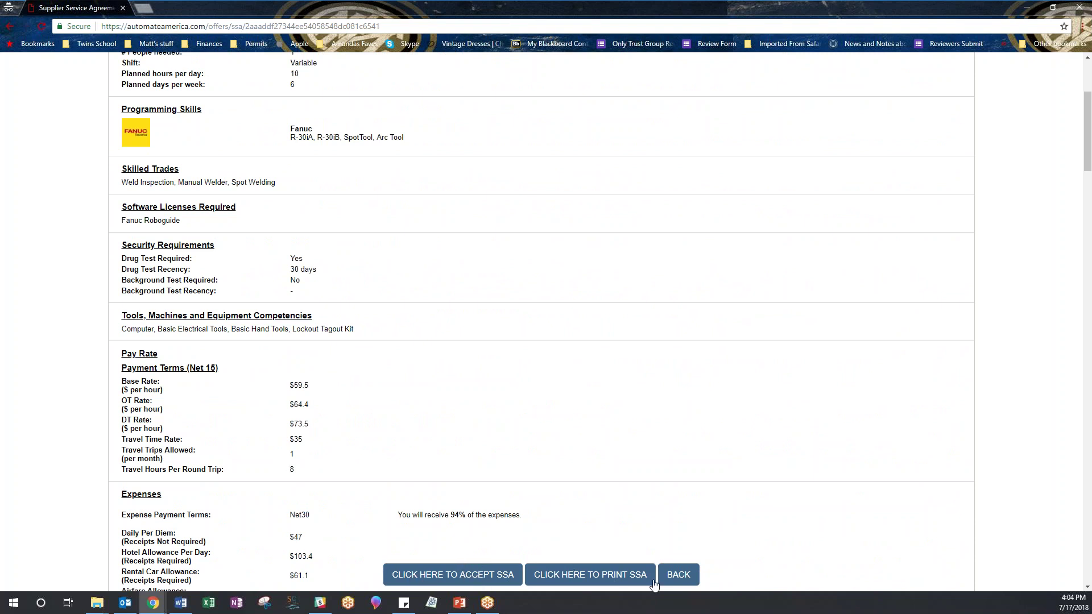
Accept the SSA and confirm the dashboard shows Ongoing Work (1) and zero offers.
left_click(460, 579)
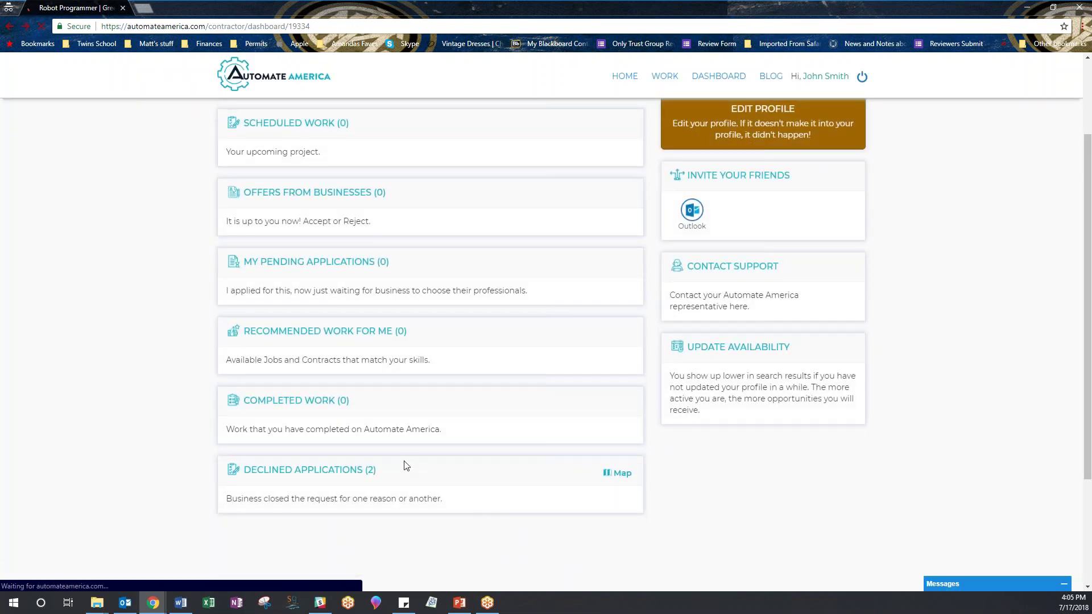
scroll(200, 328, "up", 2)
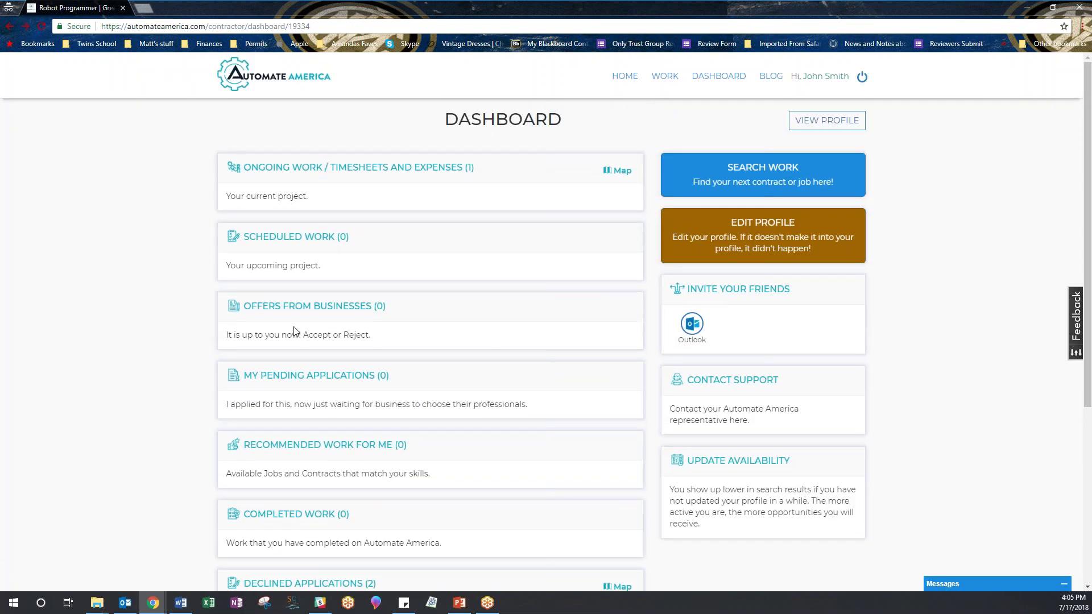